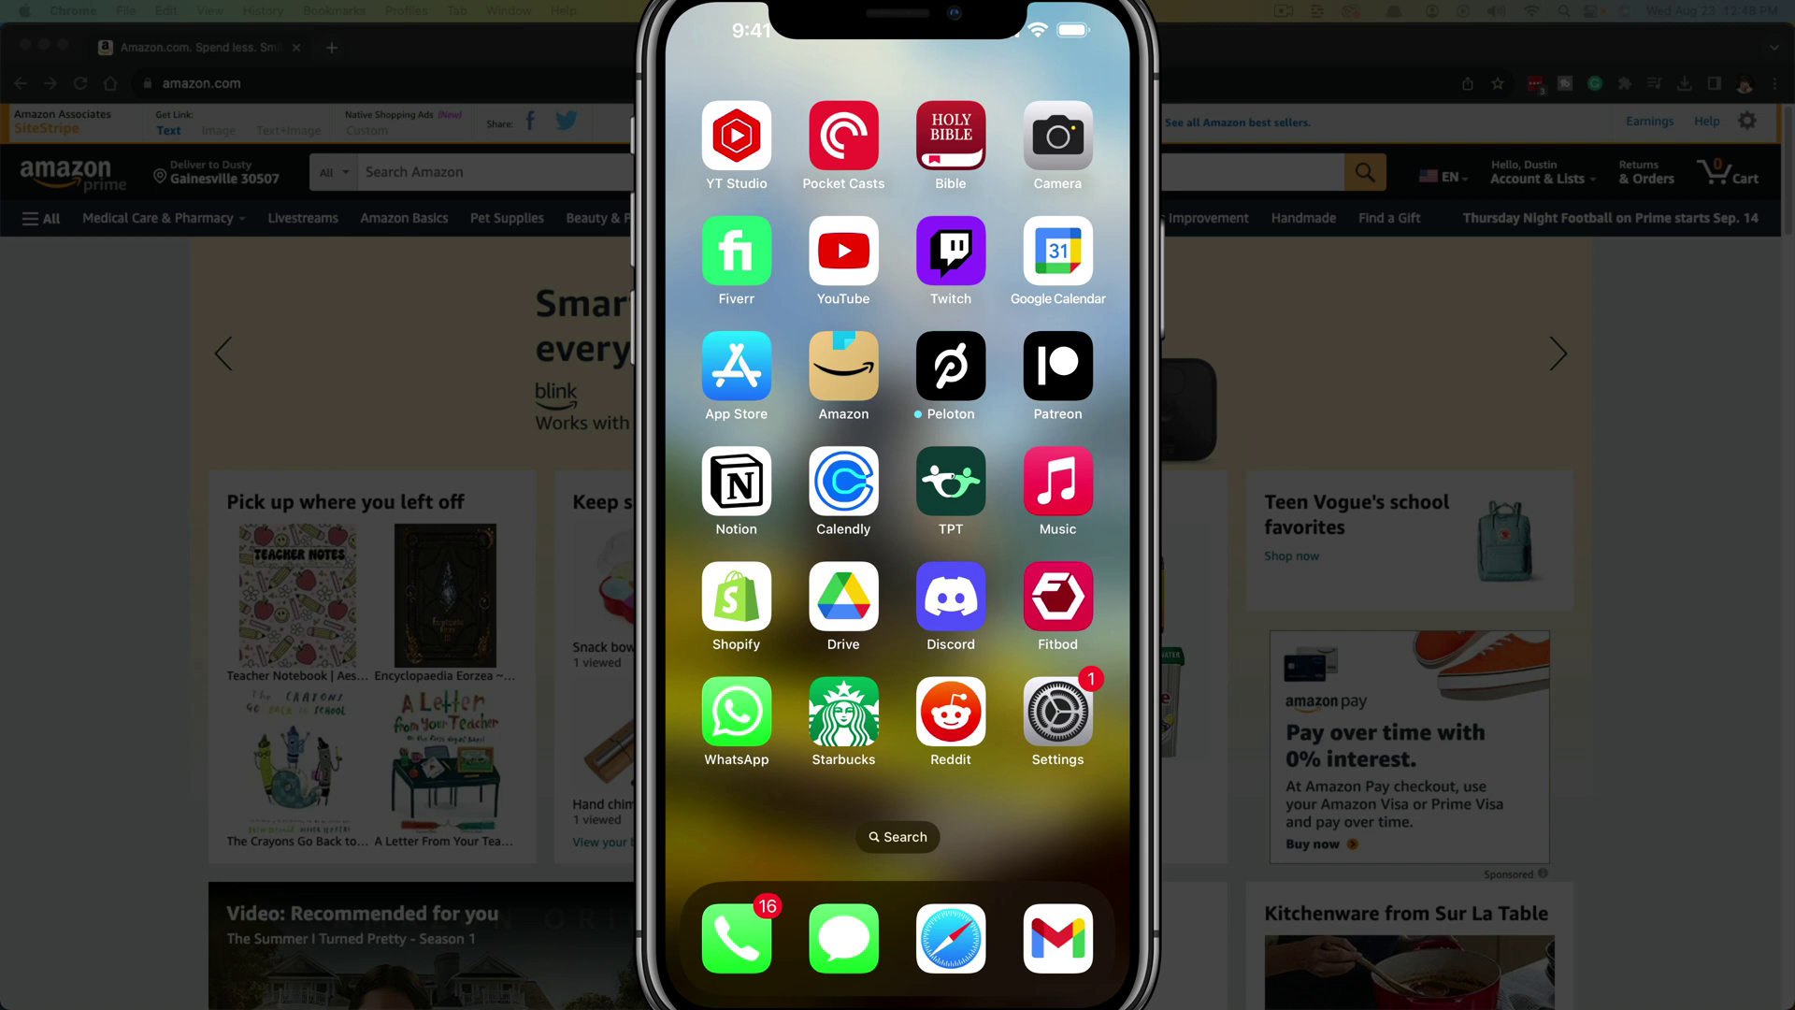
Launch the Amazon app to reach Subscribe & Save upcoming deliveries.
left_click(843, 365)
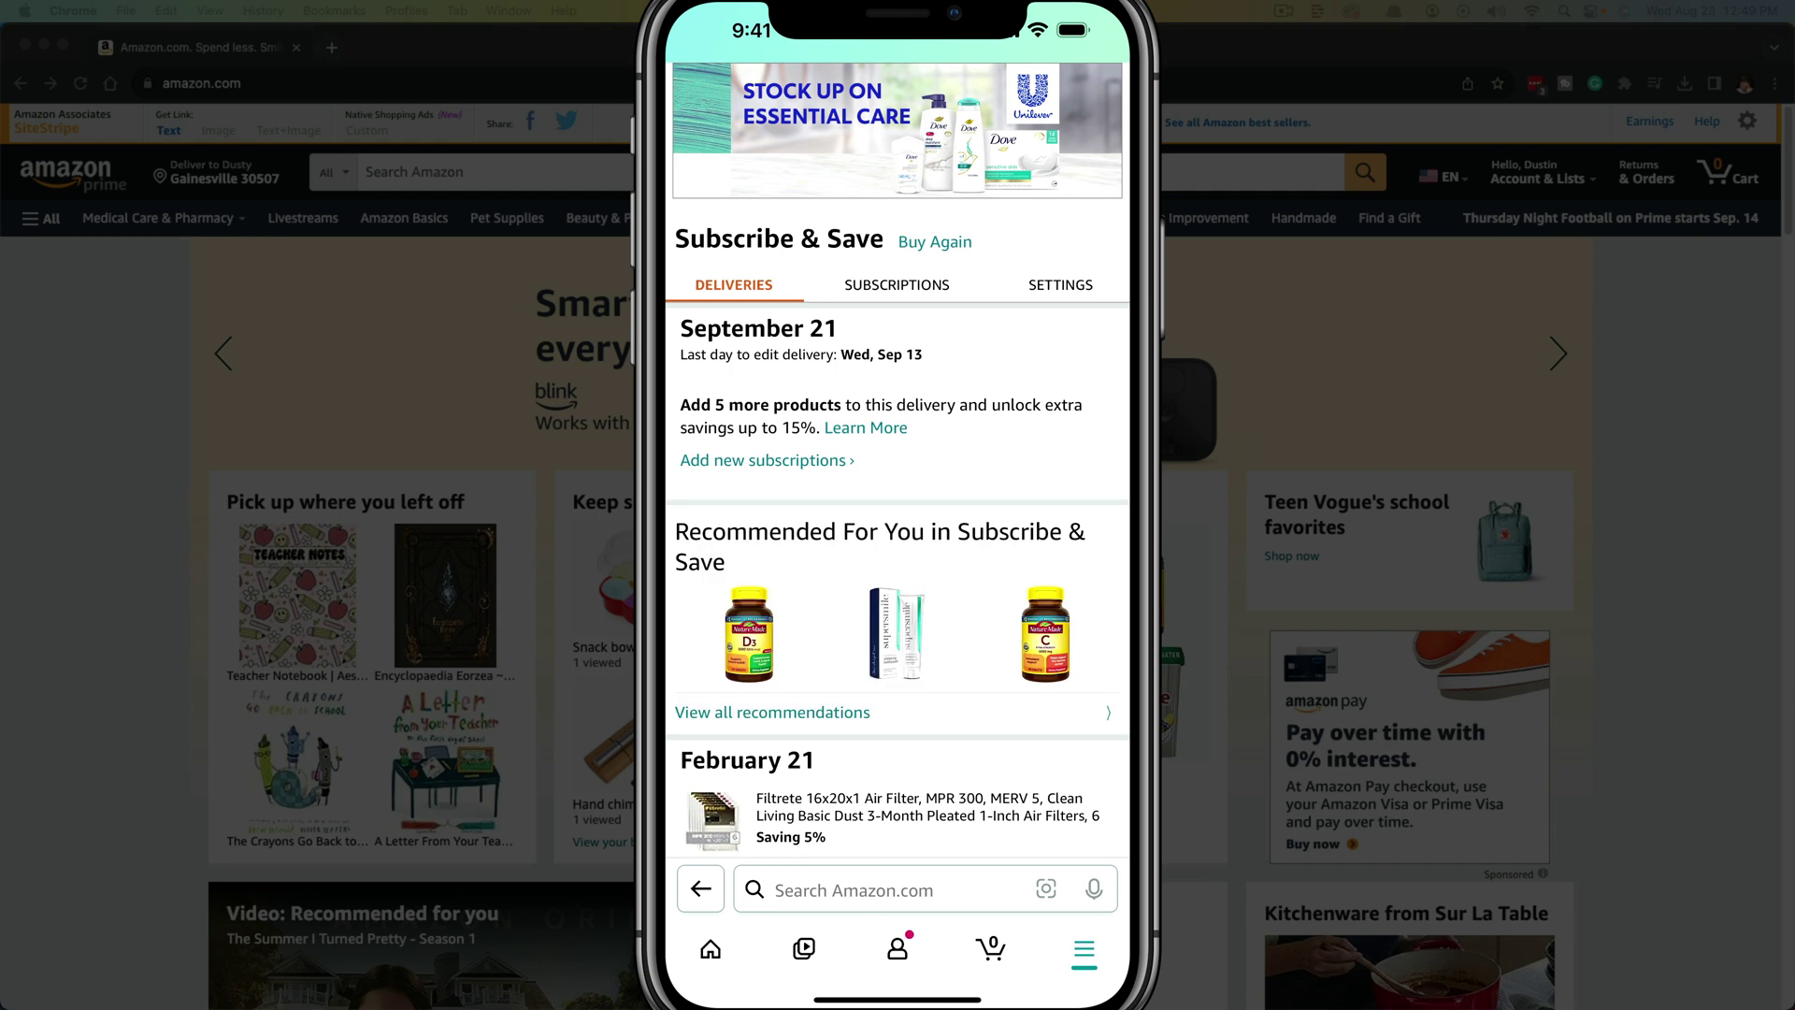
Show the subscriptions list and open the Filtrete air filter subscription.
left_click(897, 283)
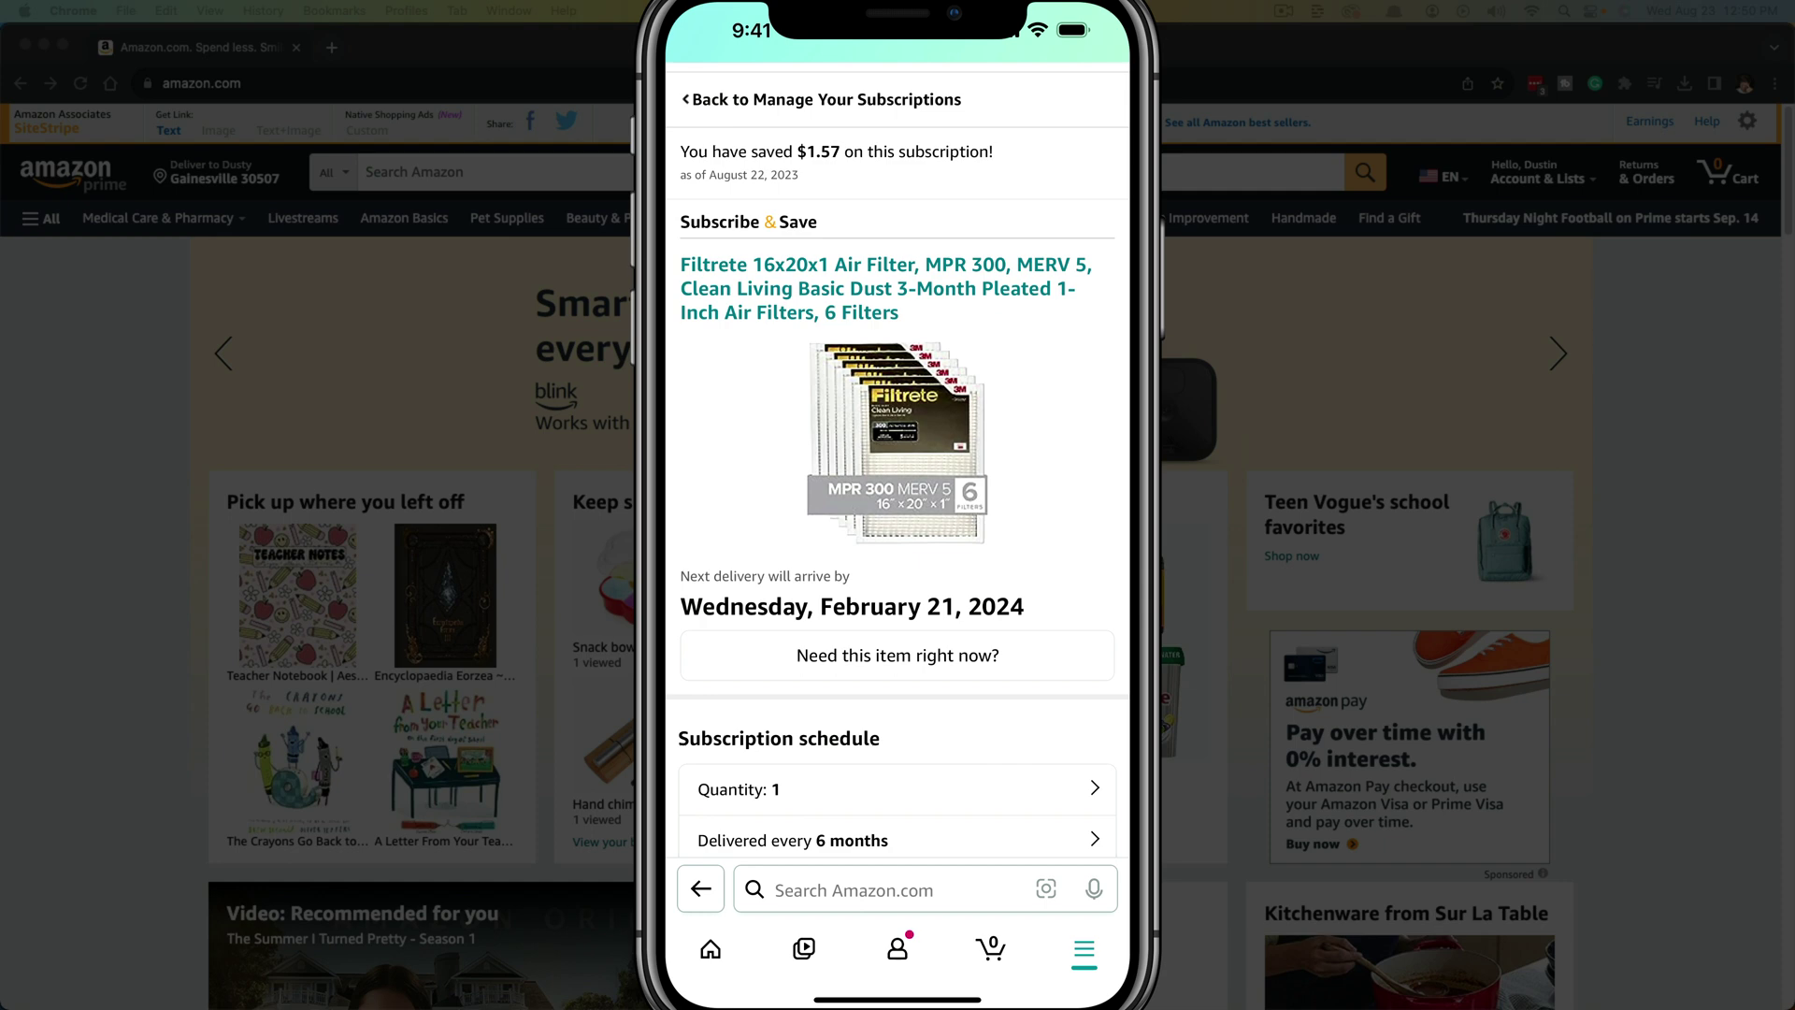
scroll(897, 540, "down", 3)
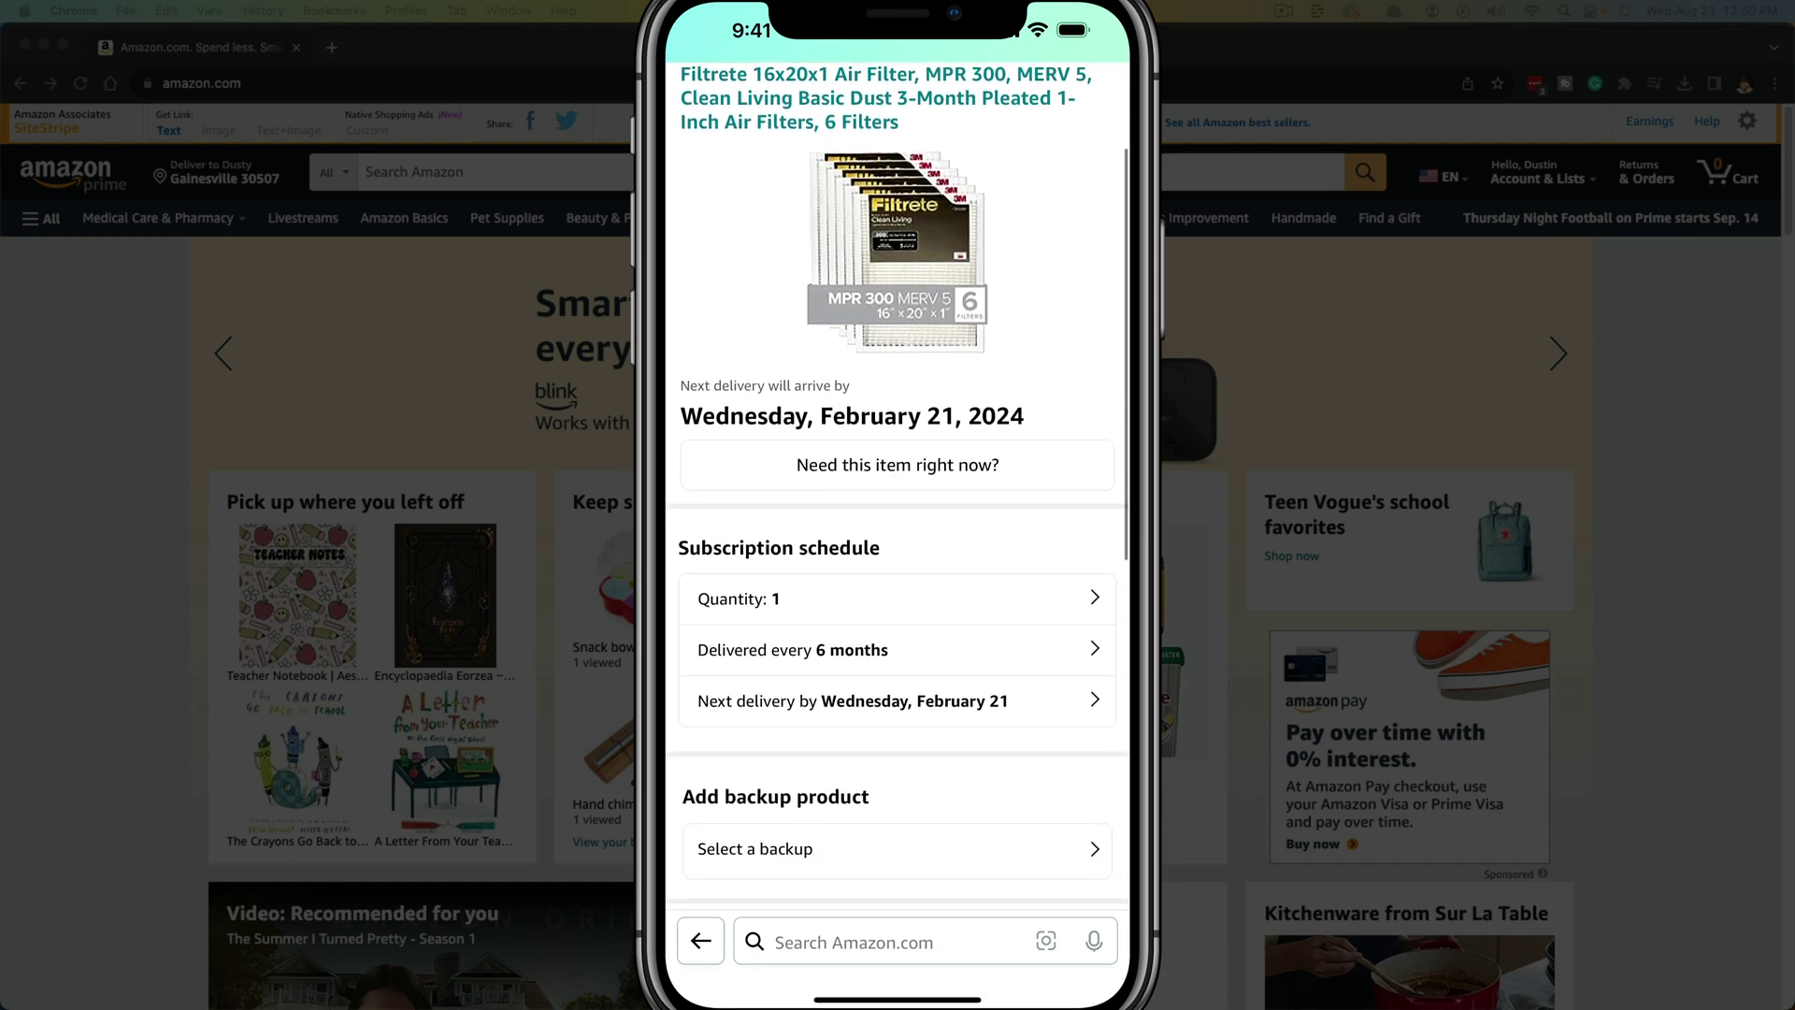
scroll(899, 487, "down", 5)
scroll(898, 540, "down", 3)
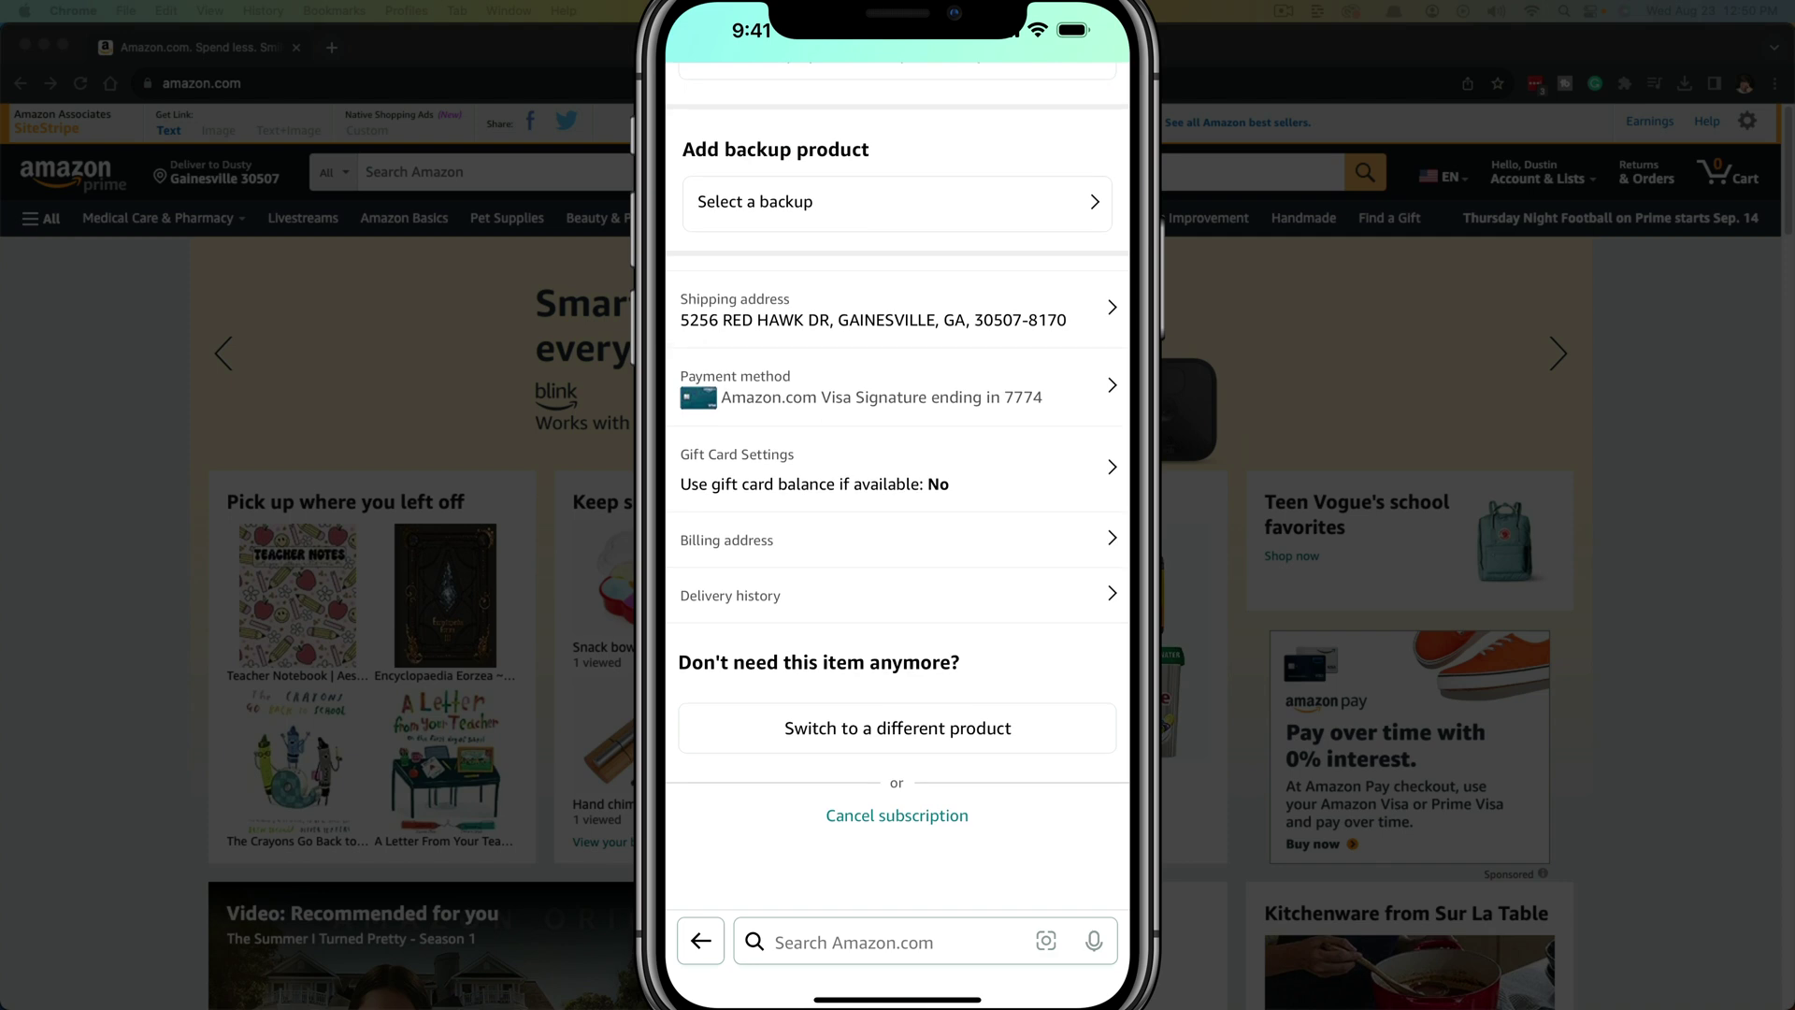
Begin cancelling the Filtrete air filter subscription in the app.
left_click(896, 814)
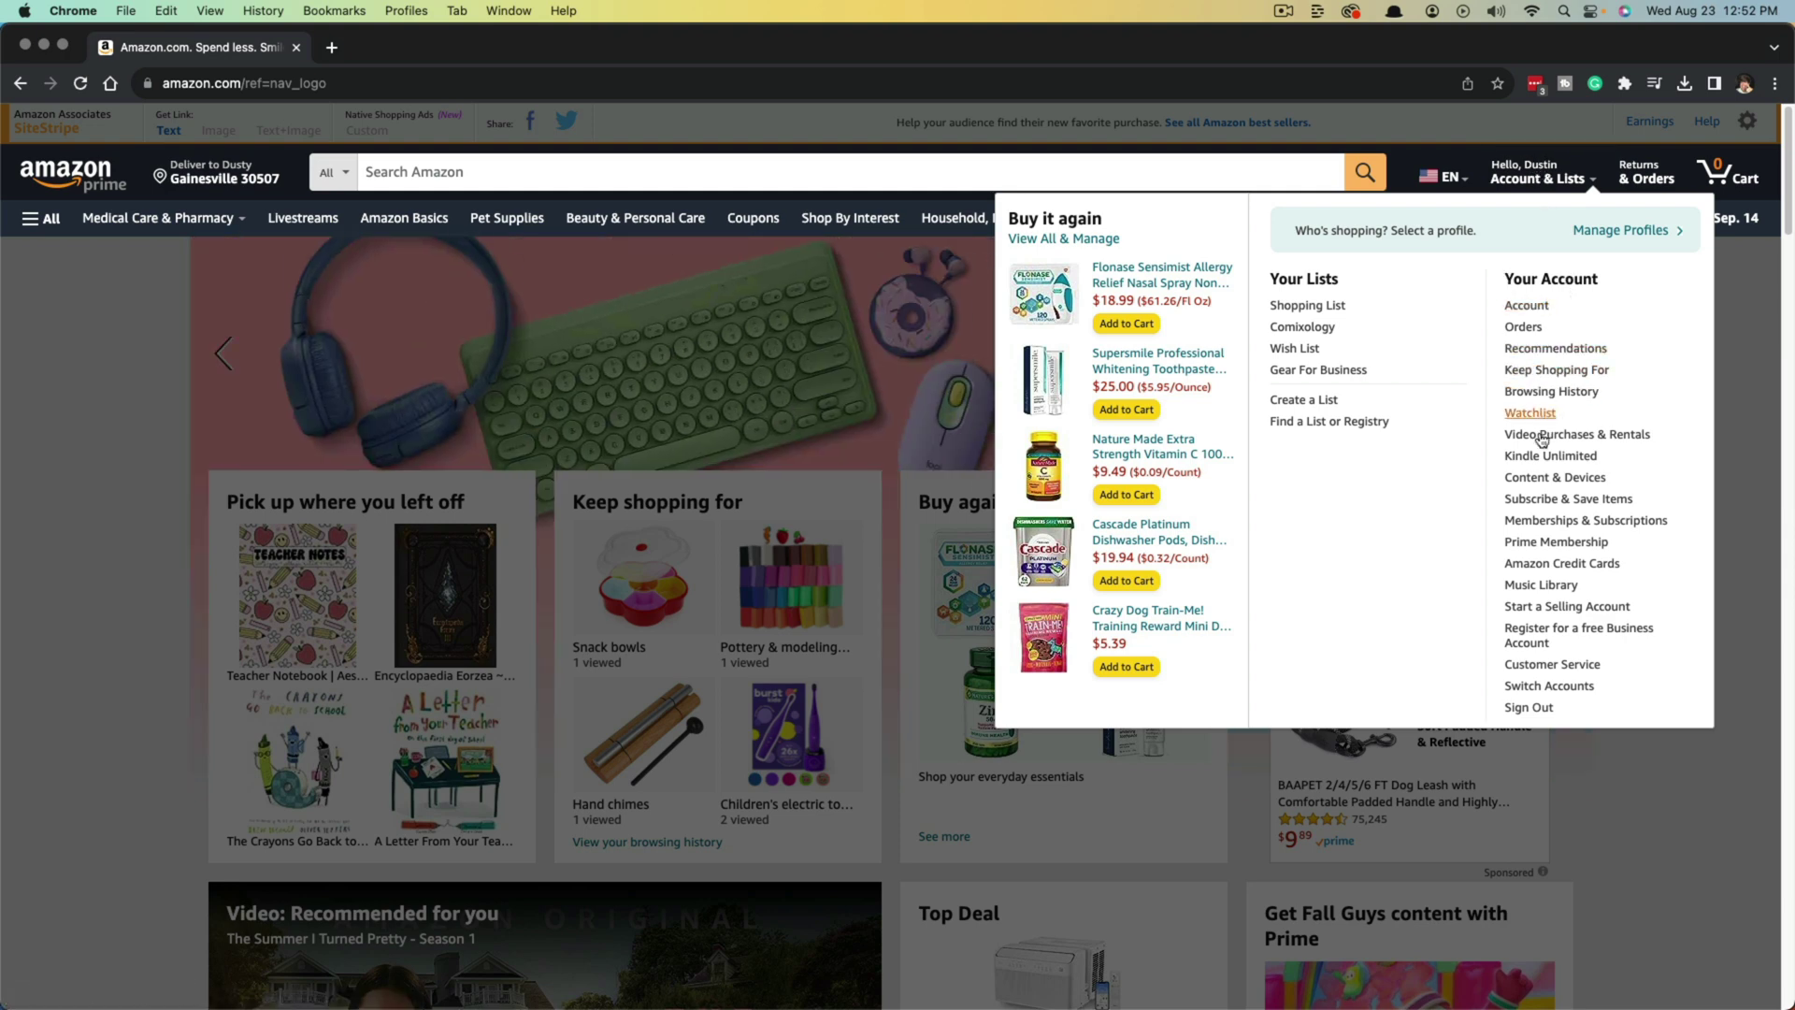
Open the Filtrete filter subscription's details from Subscribe & Save Items' subscriptions list.
left_click(1570, 506)
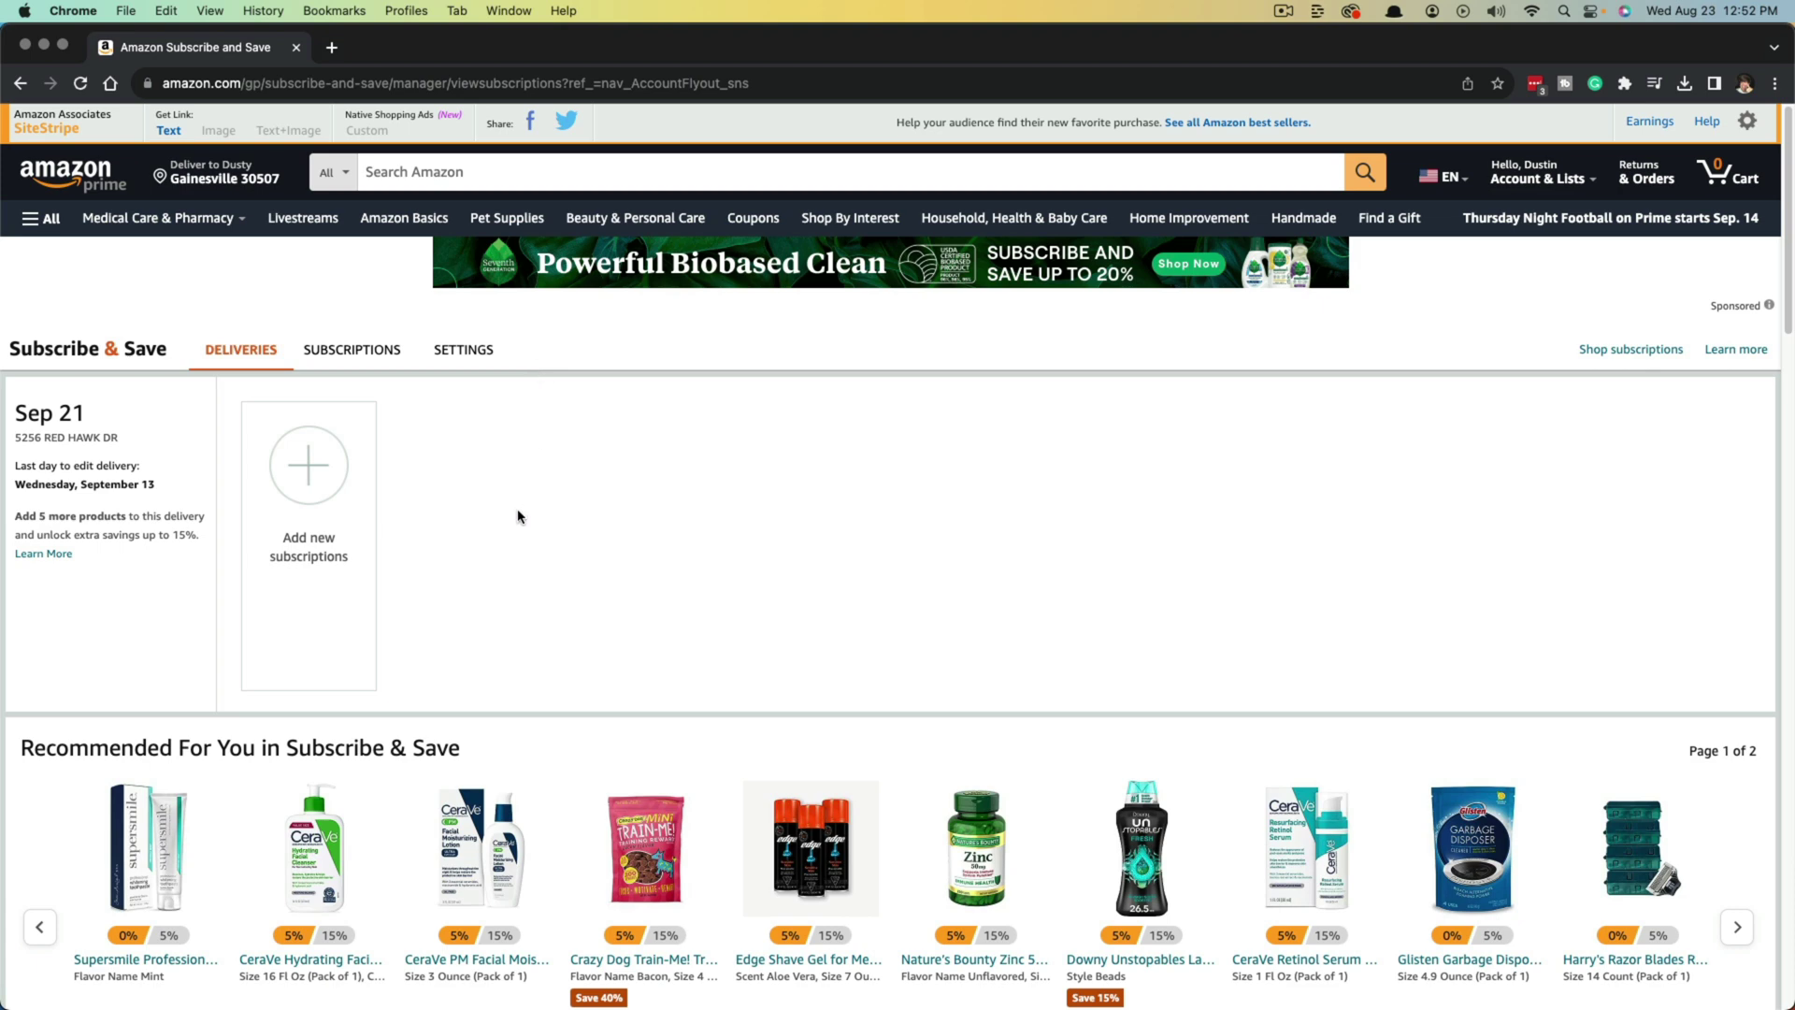
left_click(360, 350)
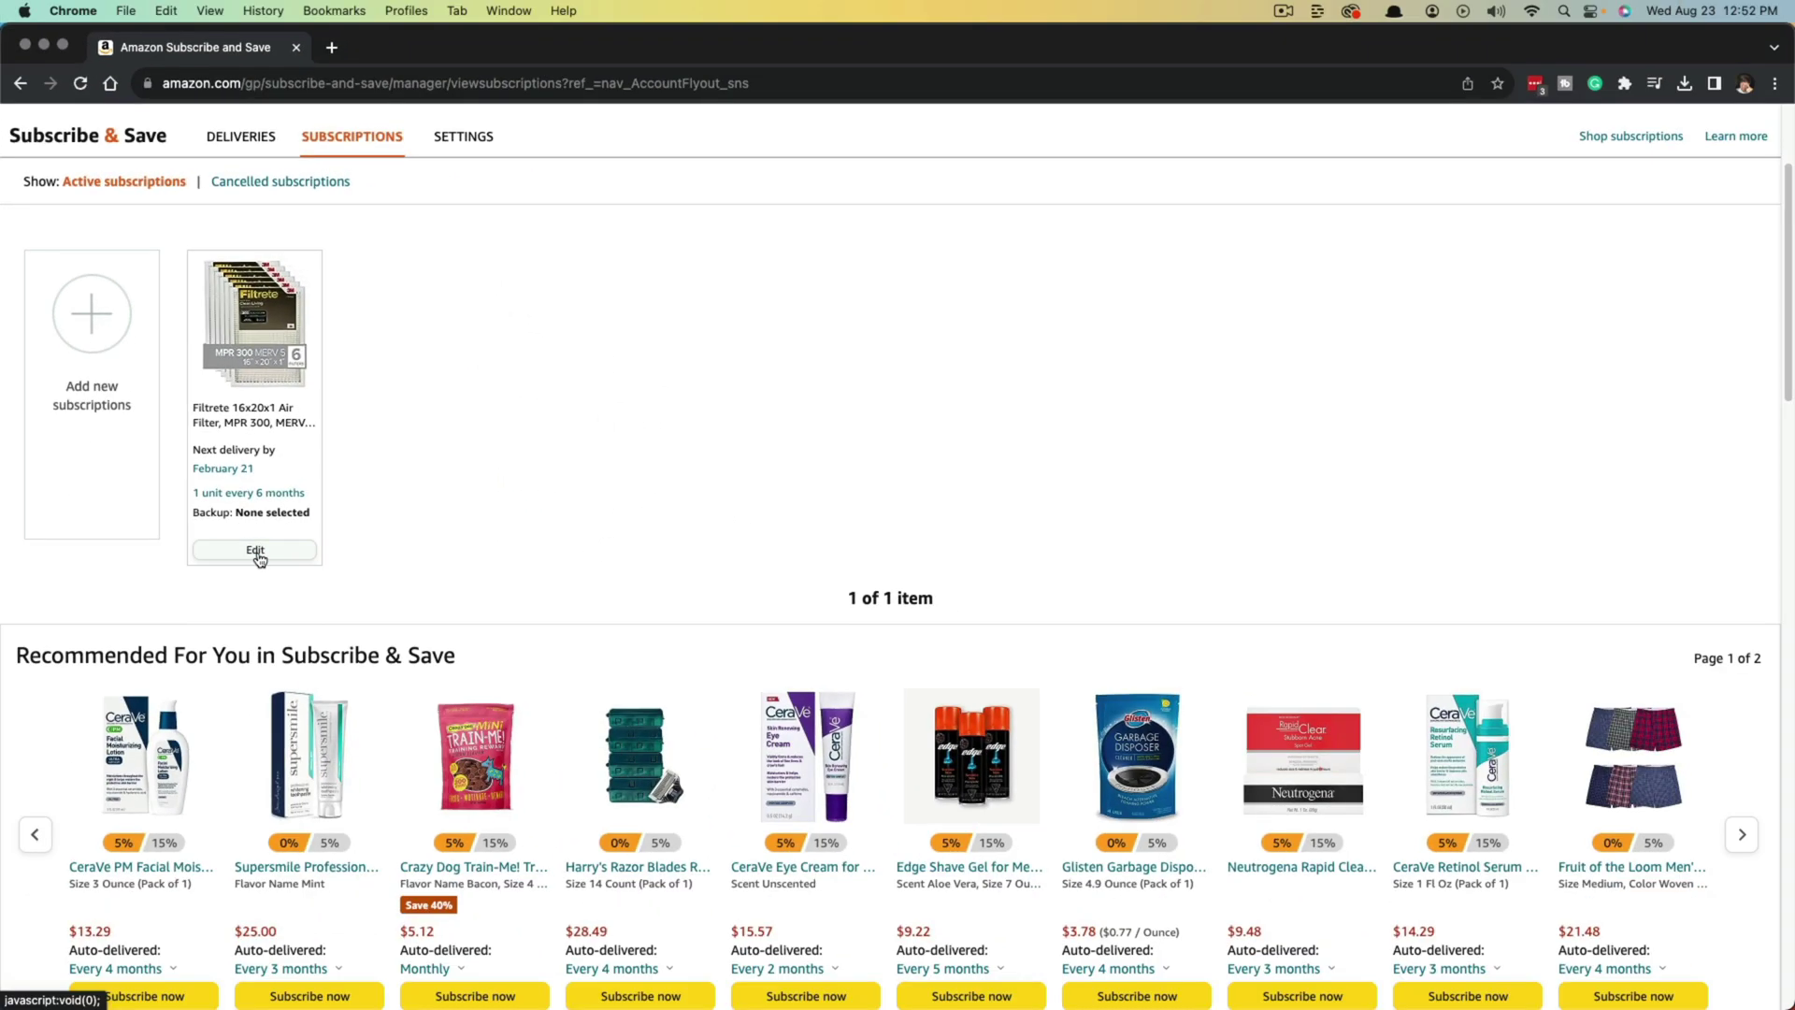
left_click(255, 551)
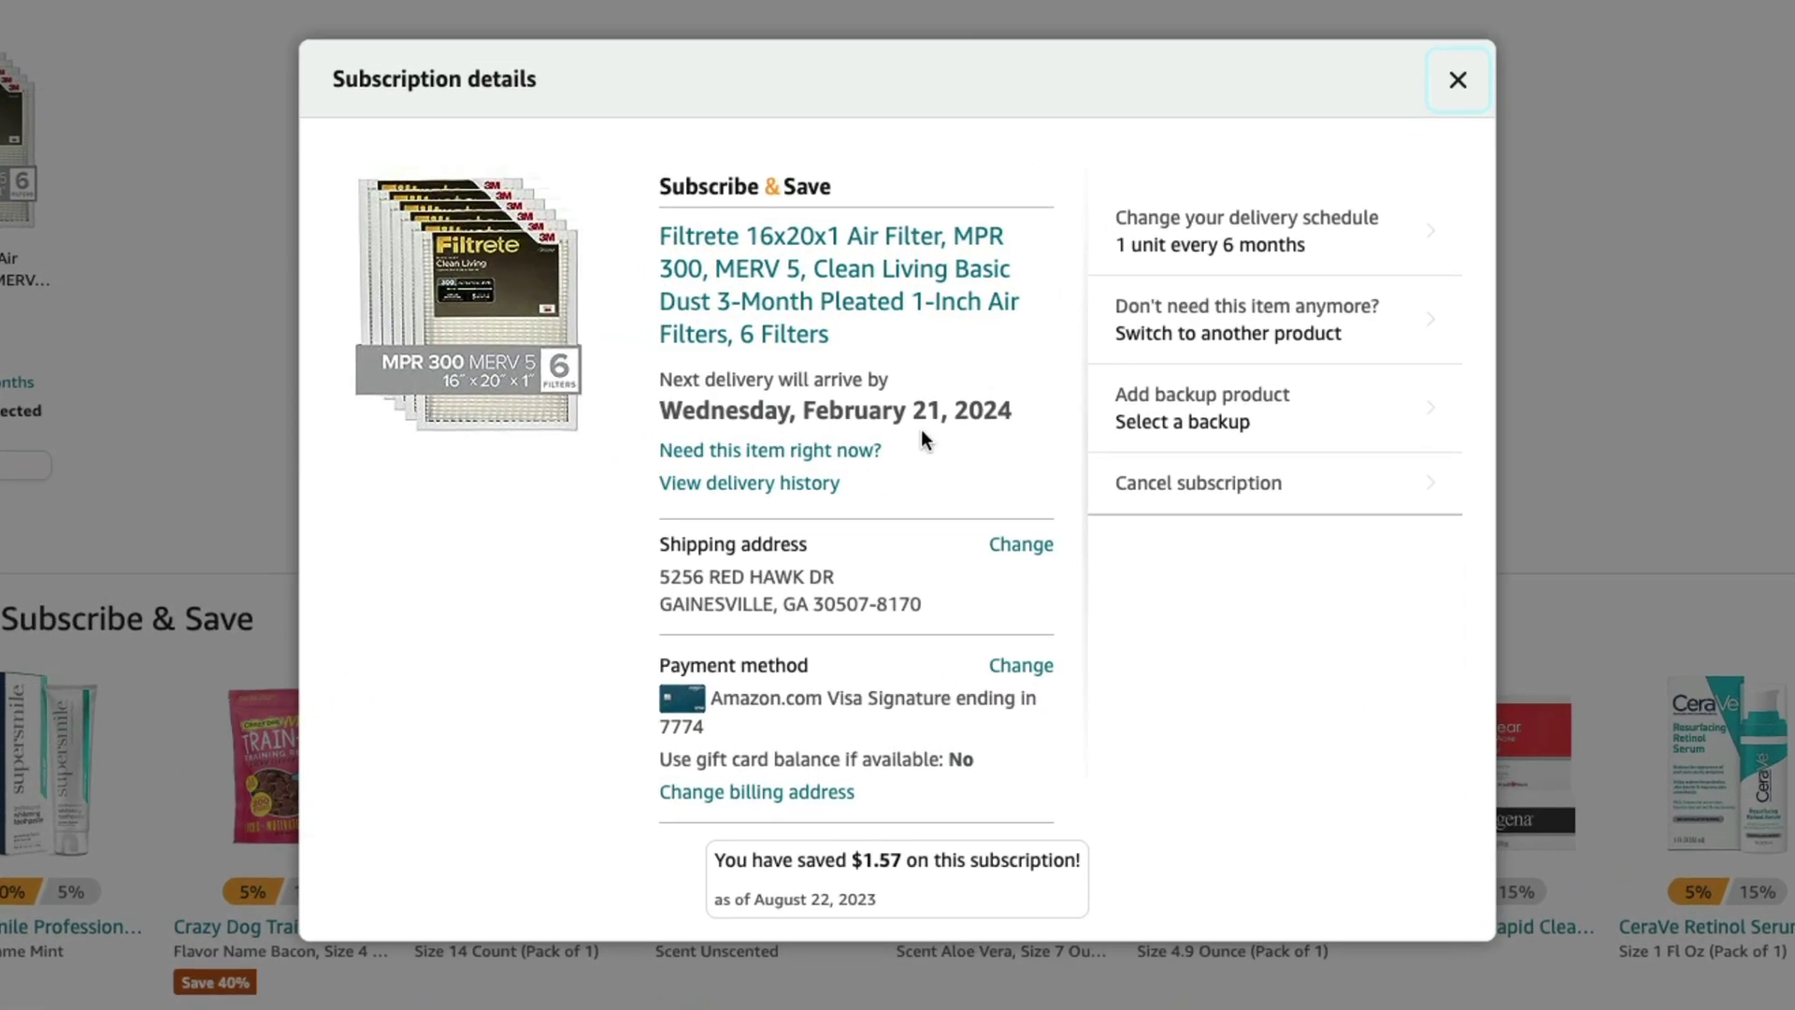
Start cancelling the Filtrete subscription with reason 'I no longer use this product'.
left_click(1175, 494)
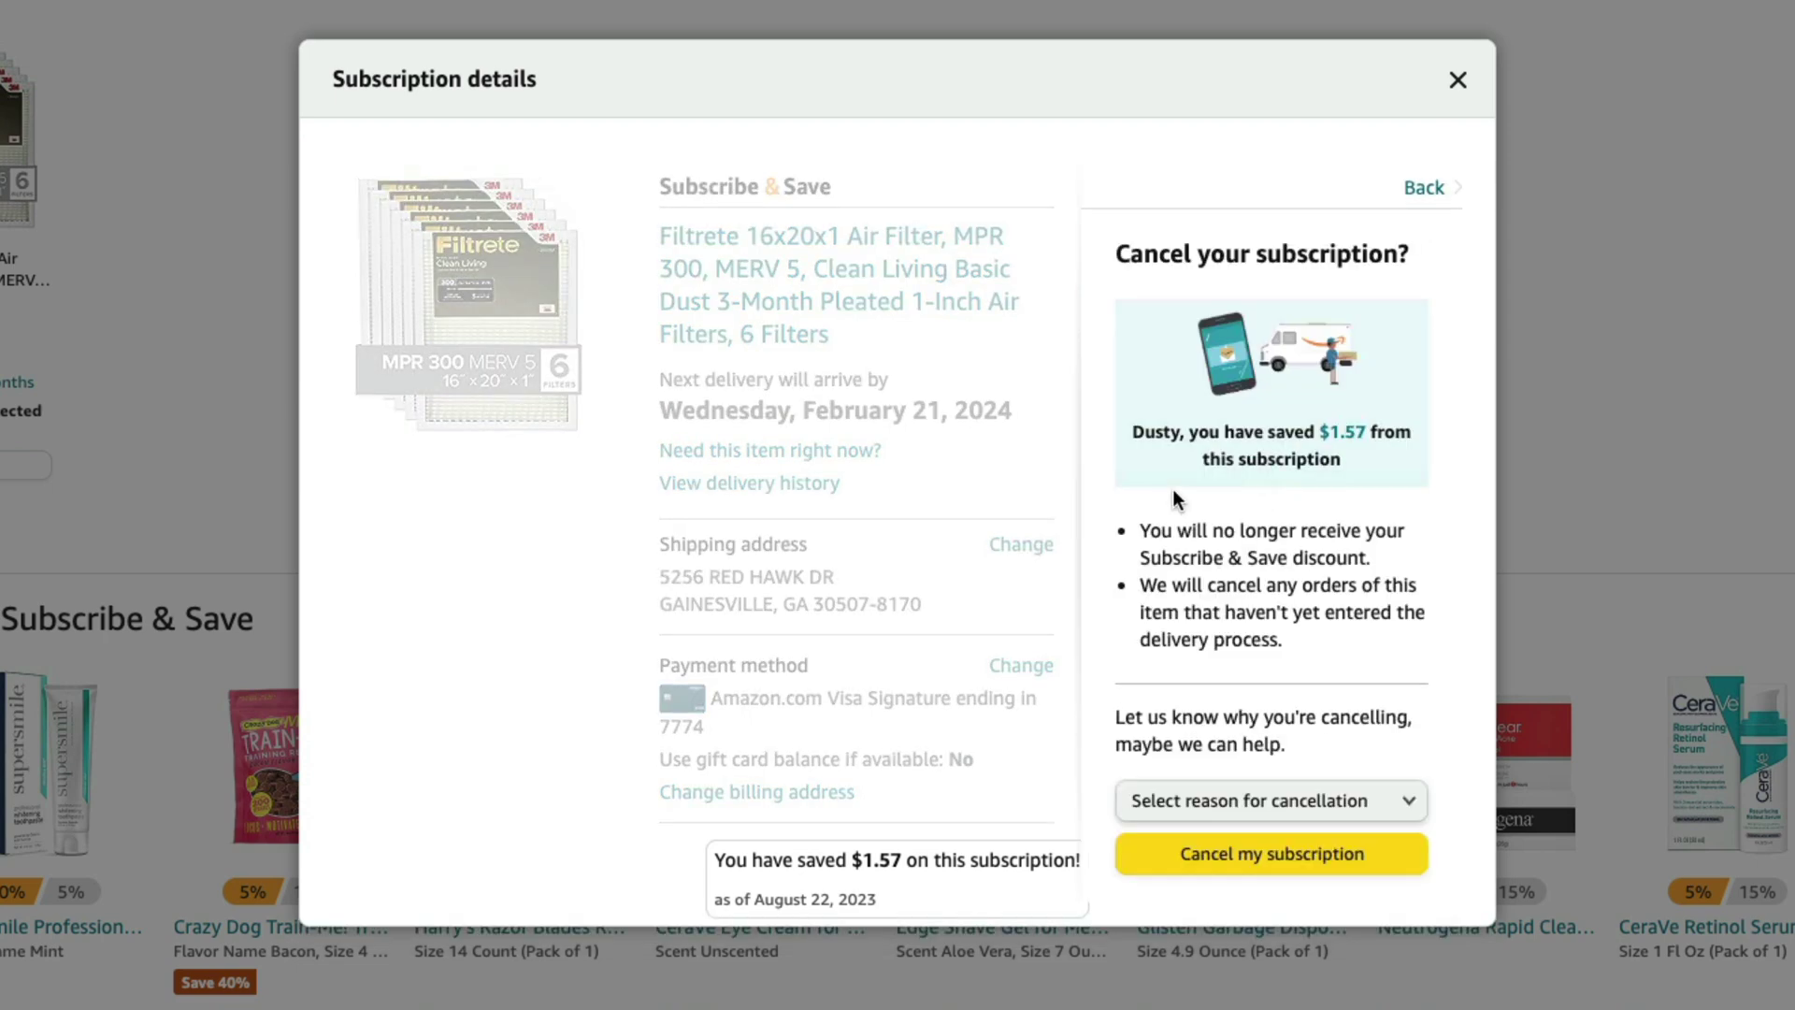
left_click(1286, 802)
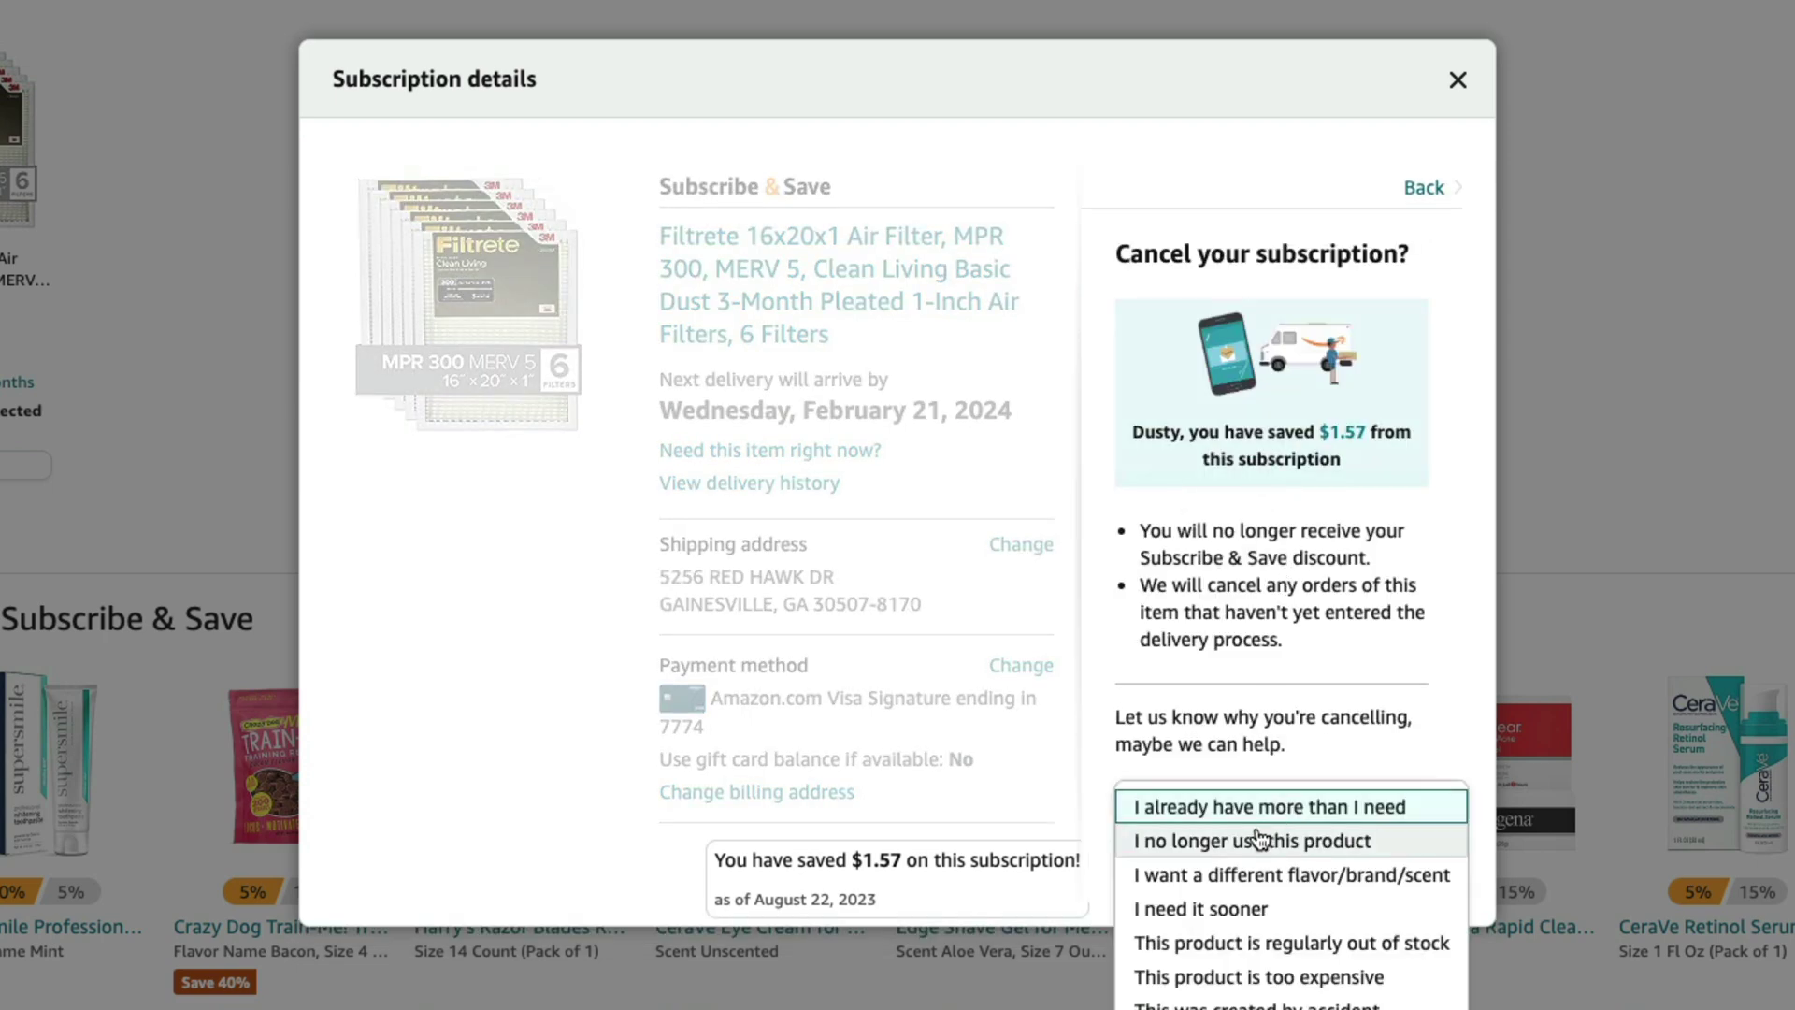
left_click(1255, 836)
scroll(1255, 839, "down", 1)
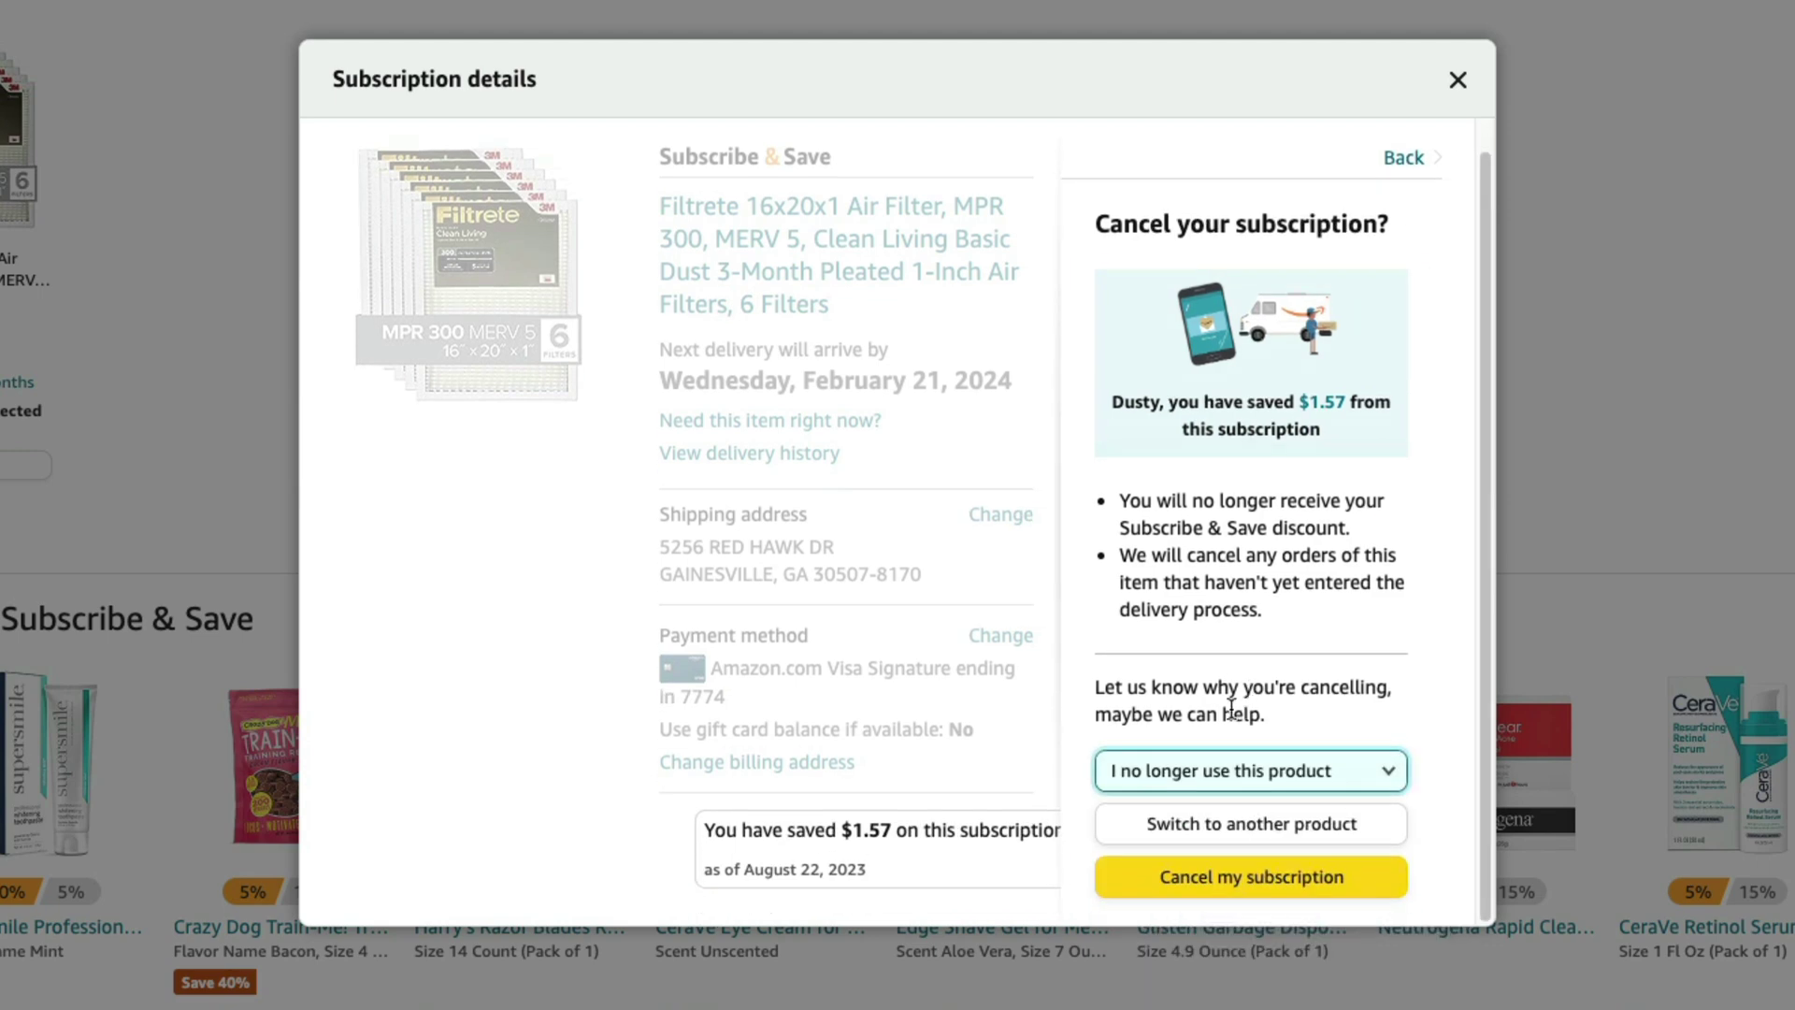